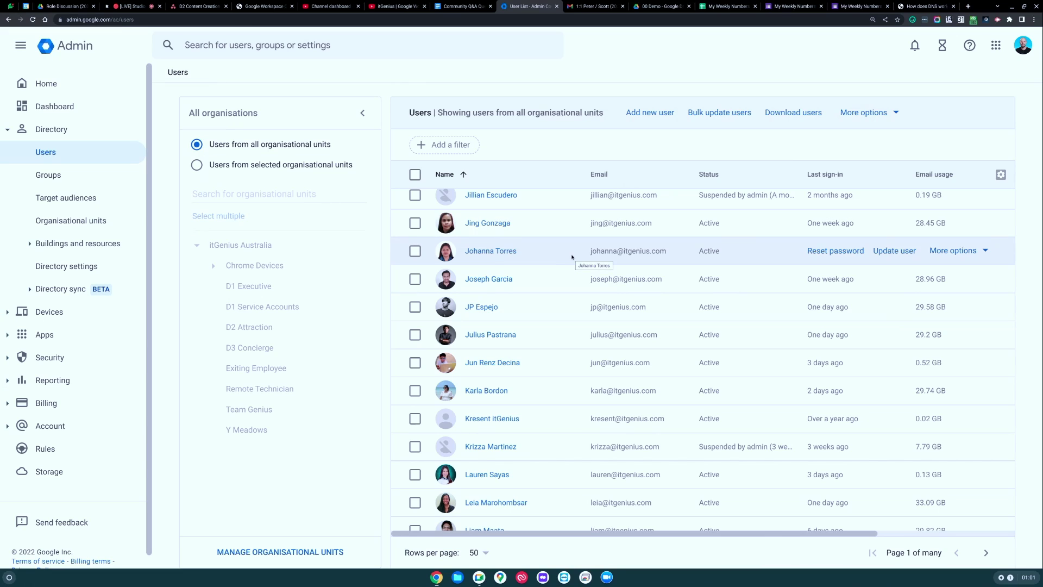
Step: Add a new user with a first name, surname and primary email 'tester', then dismiss the password dialog
scroll(671, 302, "up", 20)
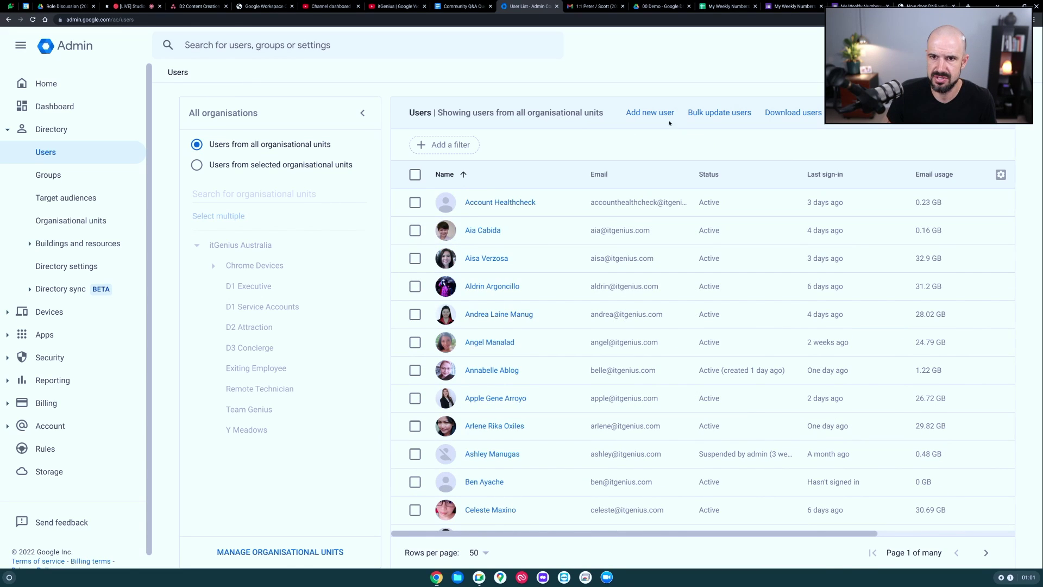
left_click(652, 114)
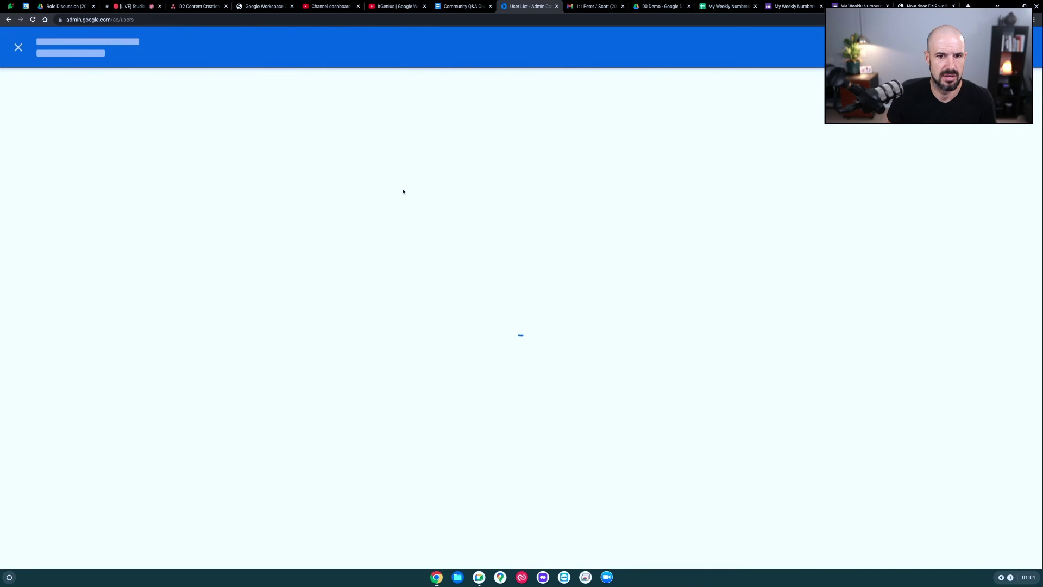
type("TYest")
key("Tab")
type("Person")
key("Tab")
type("tester")
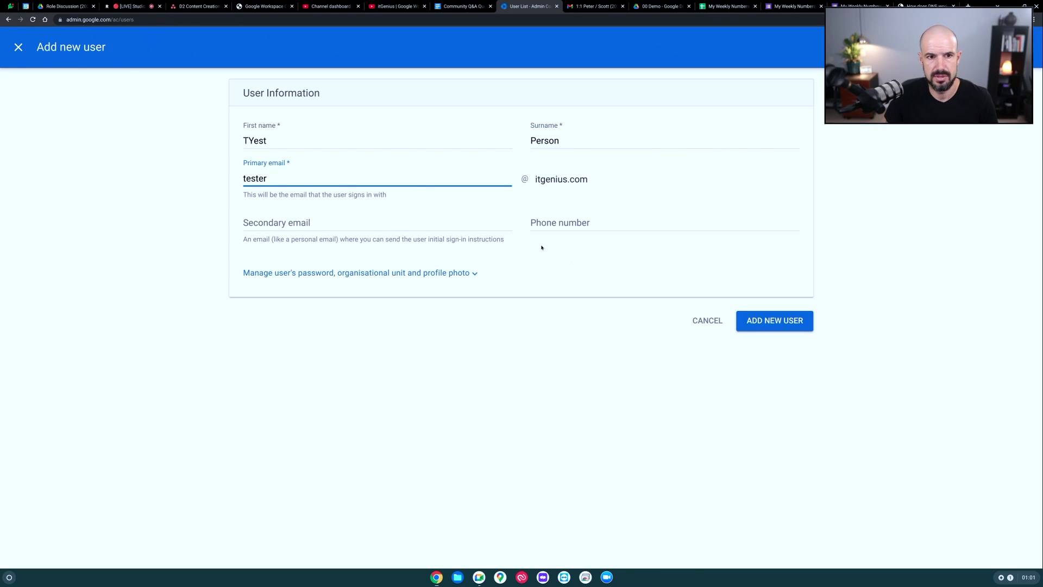
left_click(766, 321)
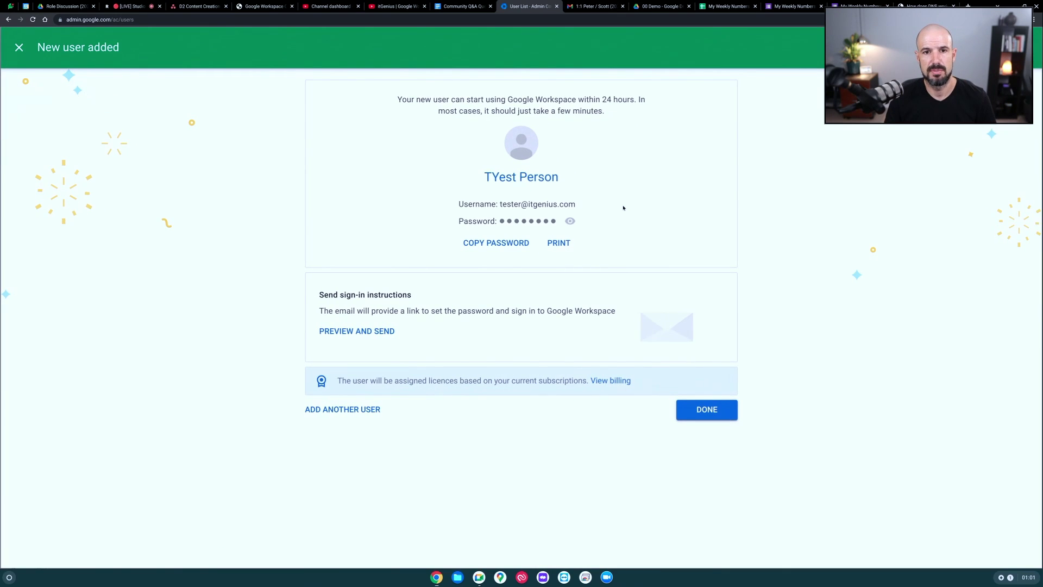
left_click(706, 409)
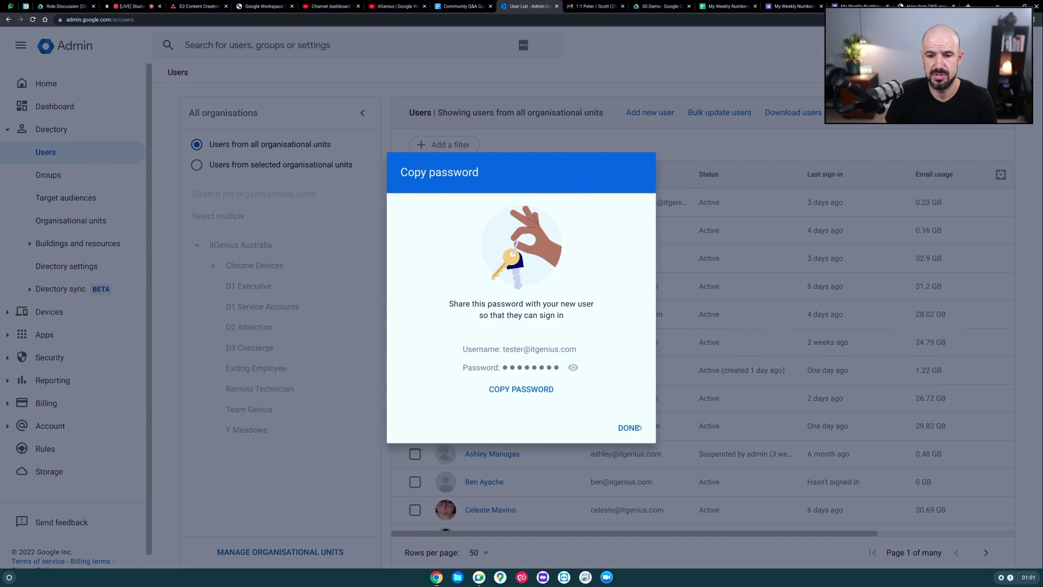
left_click(643, 427)
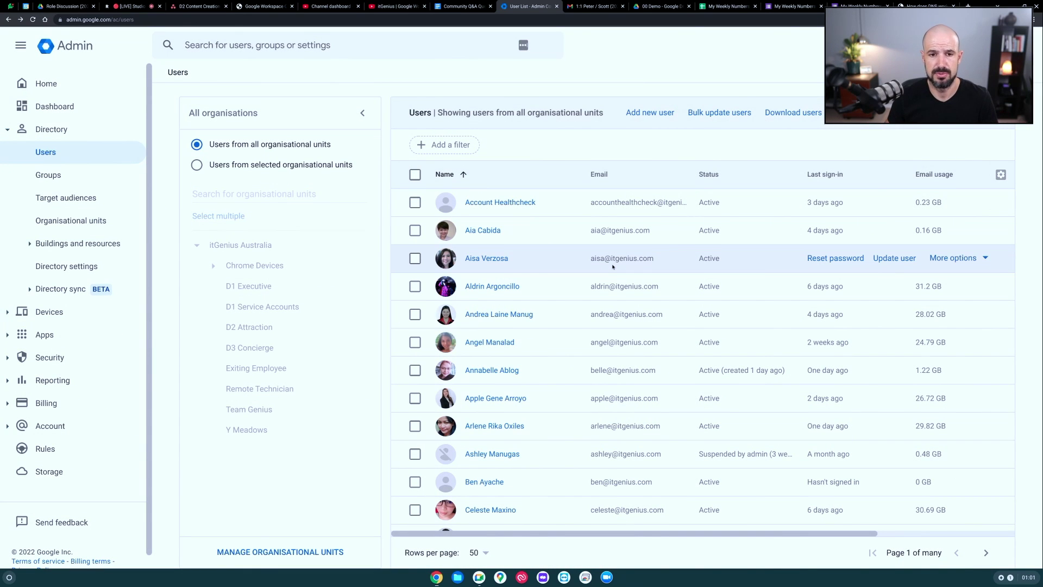
Step: Move to page 2 of 2 of the Users list to find the new account
scroll(613, 266, "down", 15)
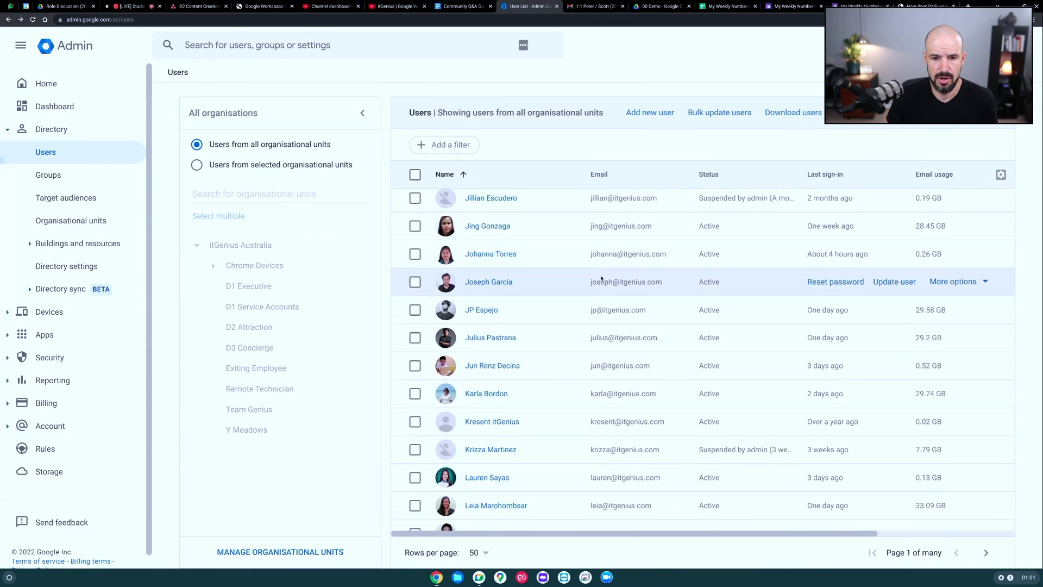
scroll(552, 303, "up", 8)
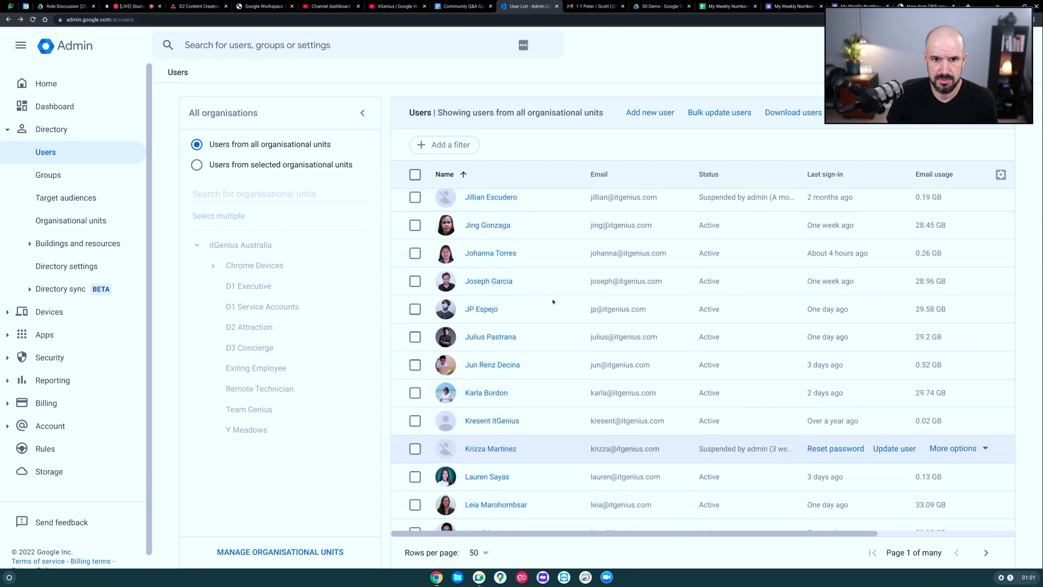
scroll(552, 302, "down", 10)
left_click(986, 552)
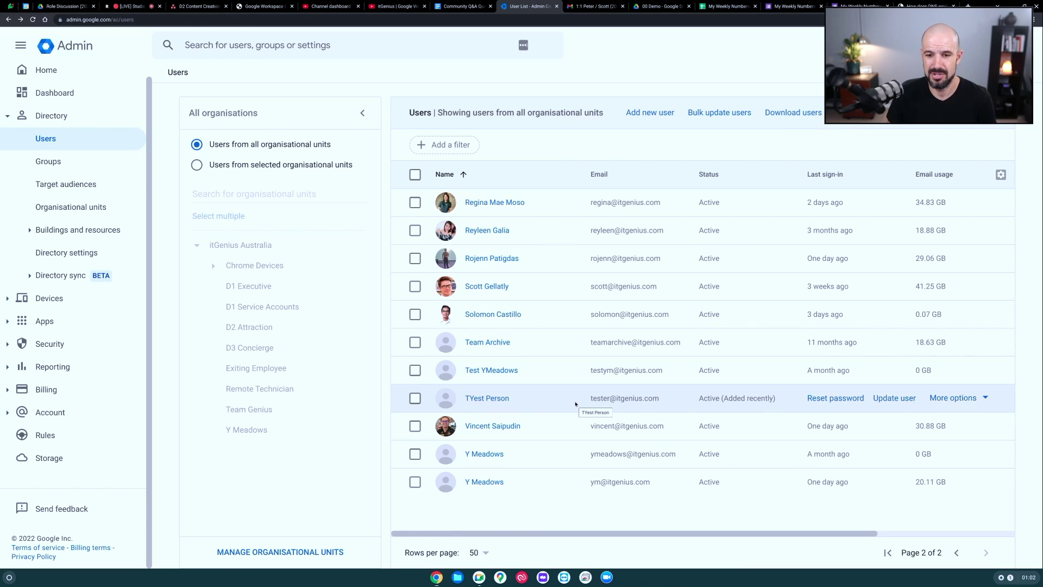
Step: Append '-old' to the new user's primary email, save it, and enlarge the page view
left_click(900, 401)
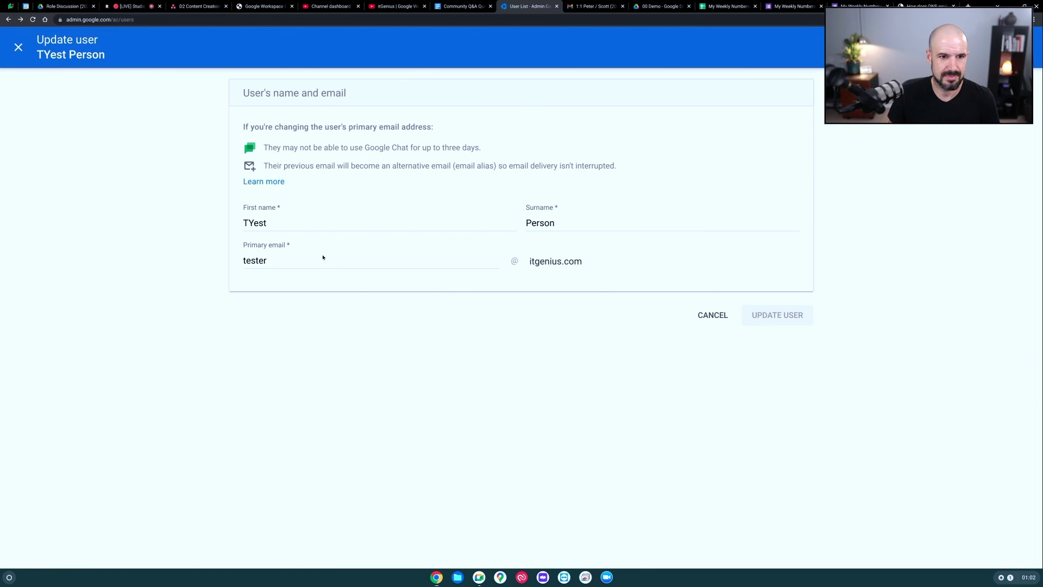
left_click(321, 262)
type("-old")
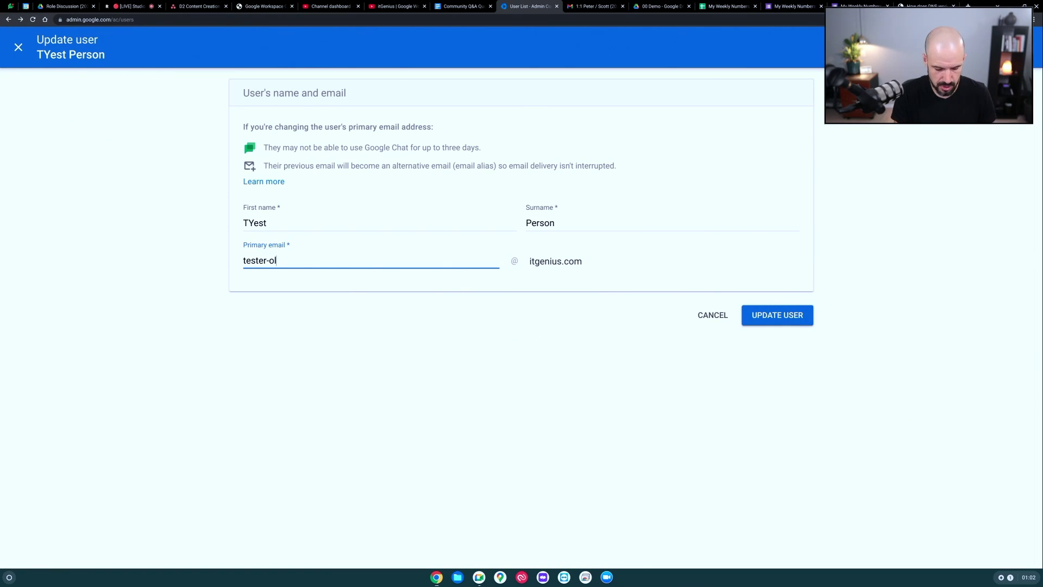
left_click(767, 323)
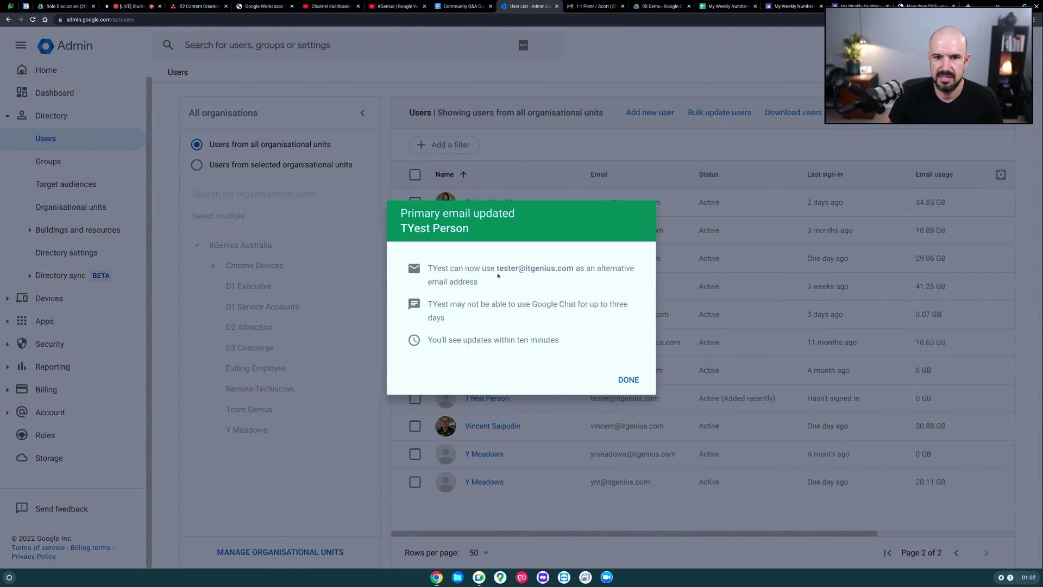
left_click_drag(497, 268, 576, 270)
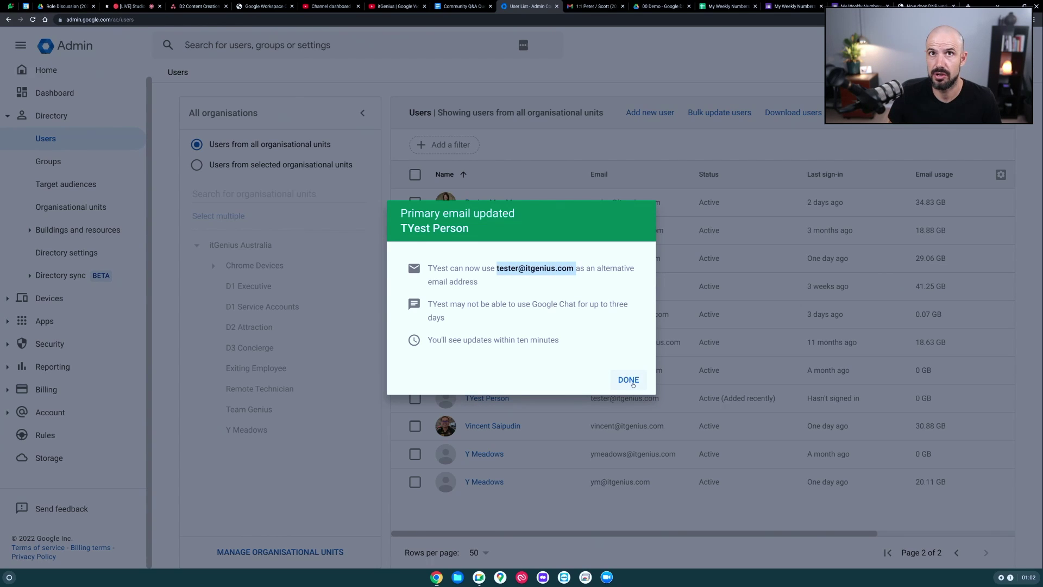
key("ctrl+plus")
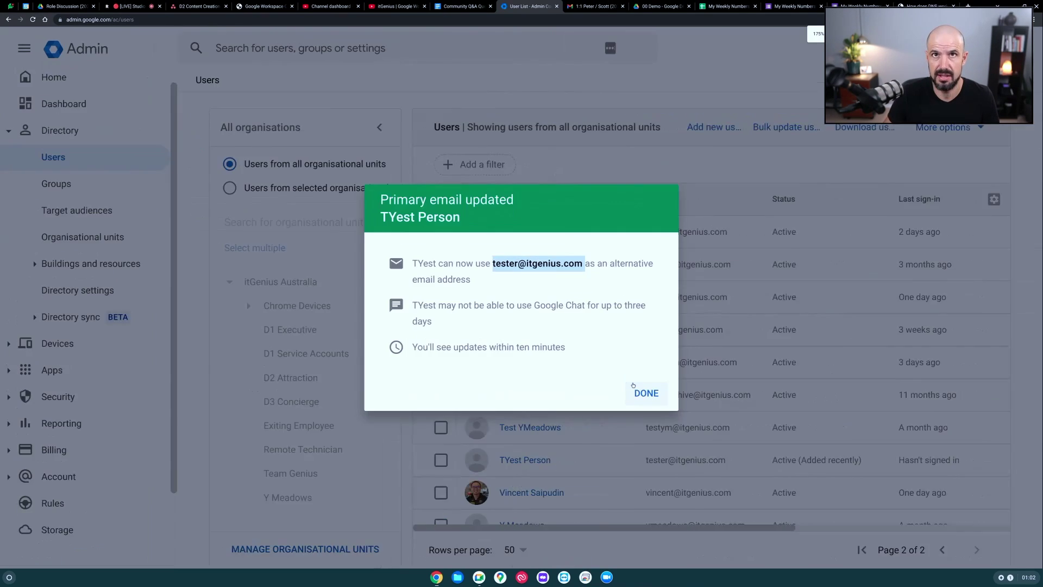
Step: Dismiss the confirmation and open the new user's full user information
left_click(633, 385)
scroll(589, 396, "down", 1)
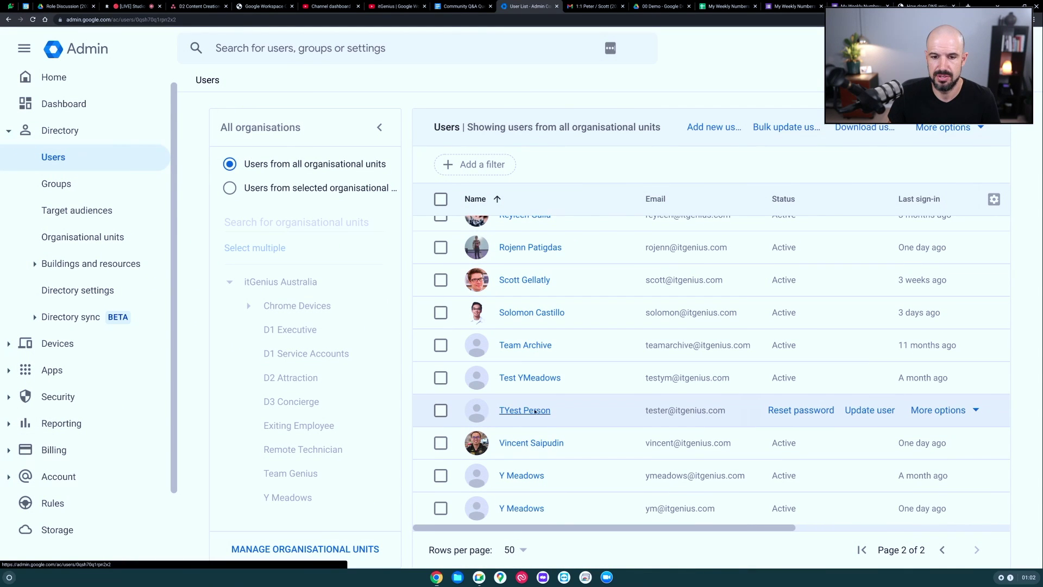
left_click(536, 410)
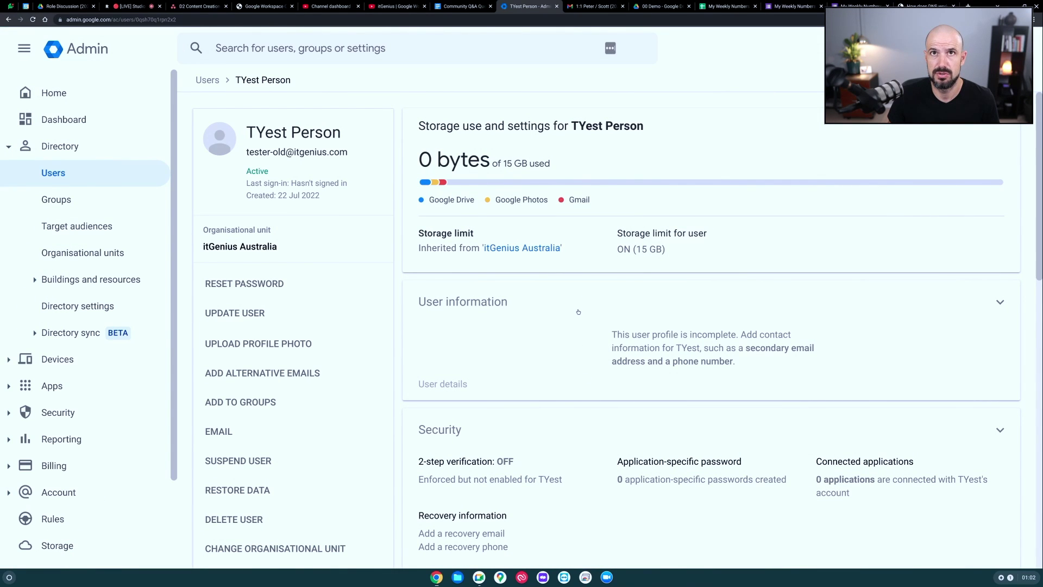
left_click(578, 311)
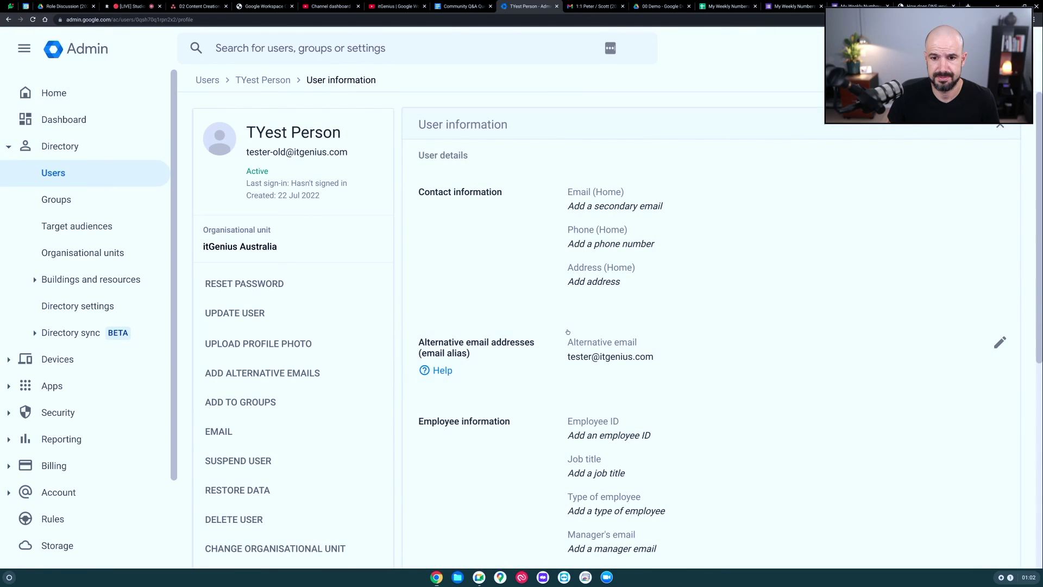
Step: Delete the tester alias from Alternative email addresses and save
scroll(565, 349, "down", 1)
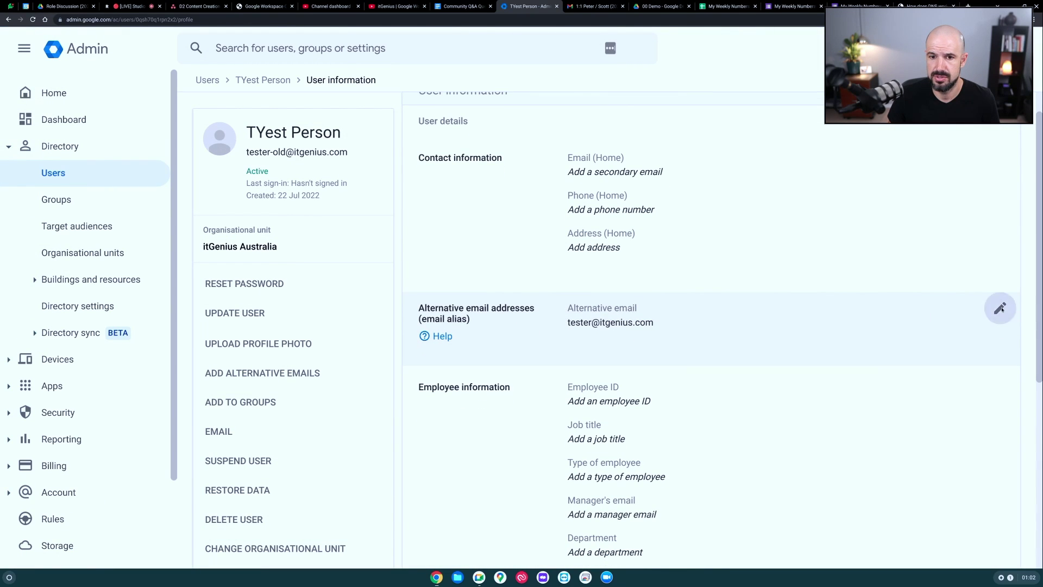
left_click(998, 309)
left_click(929, 332)
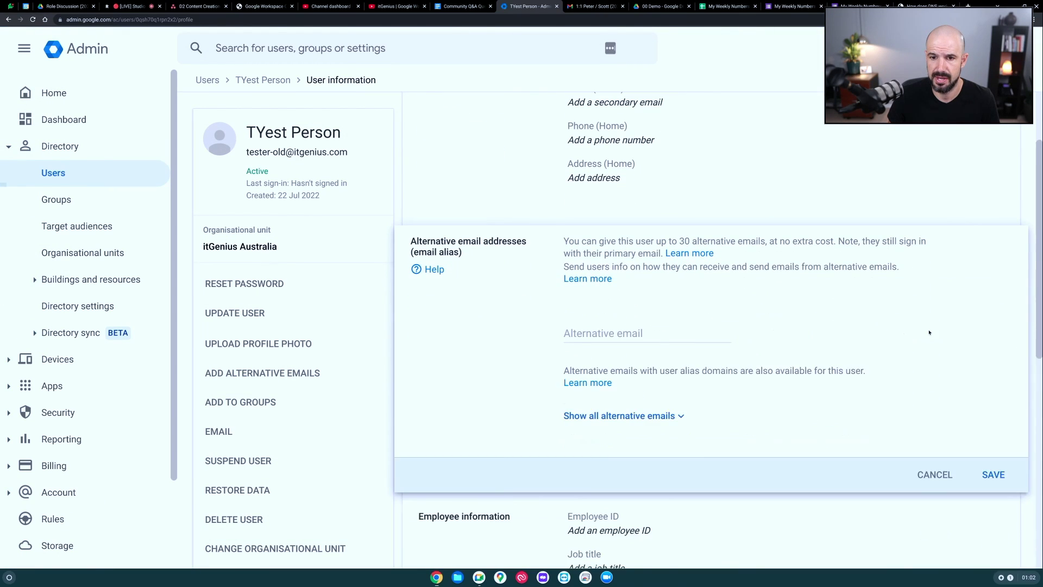
left_click(992, 474)
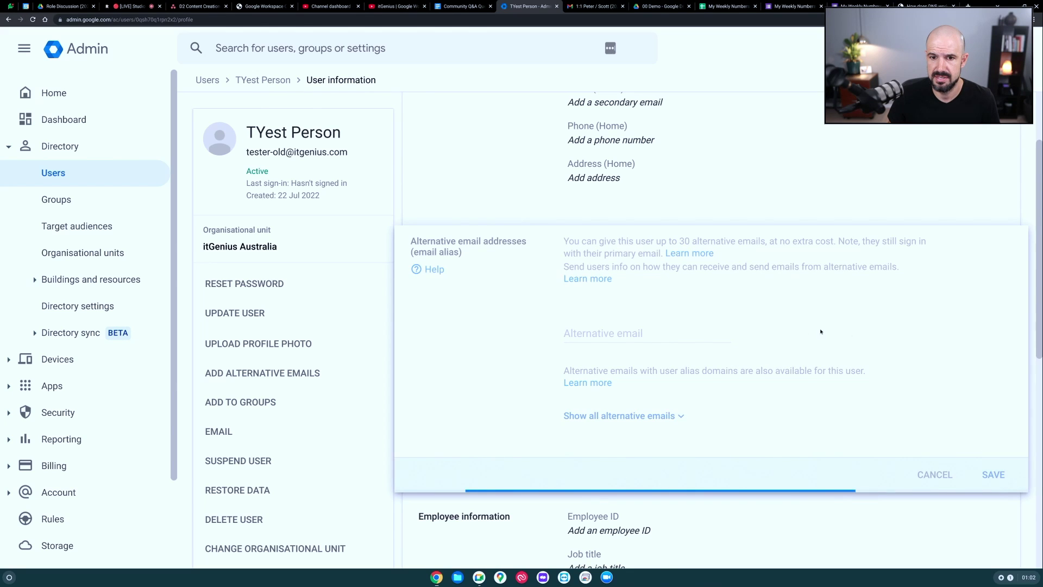
scroll(799, 329, "up", 2)
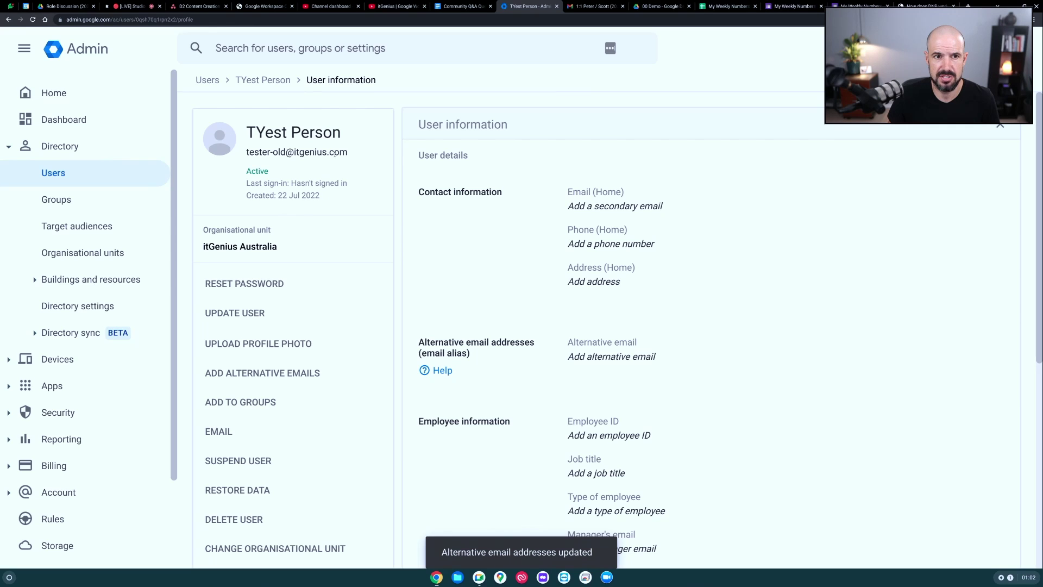
scroll(645, 294, "down", 6)
scroll(682, 295, "up", 6)
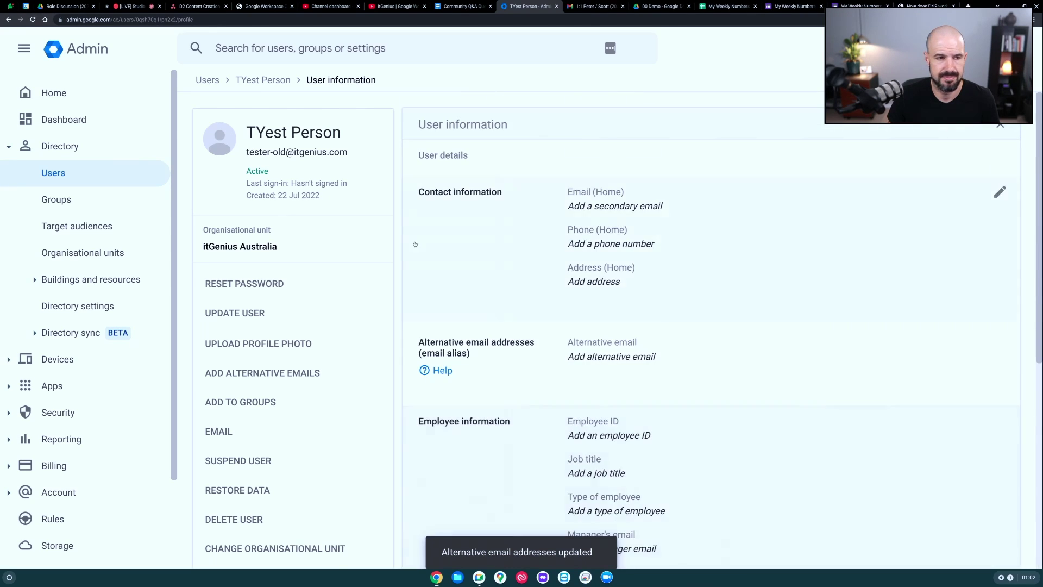
Step: Start a new group in Groups with 'tester' as its group email on itgenius.com
left_click(56, 200)
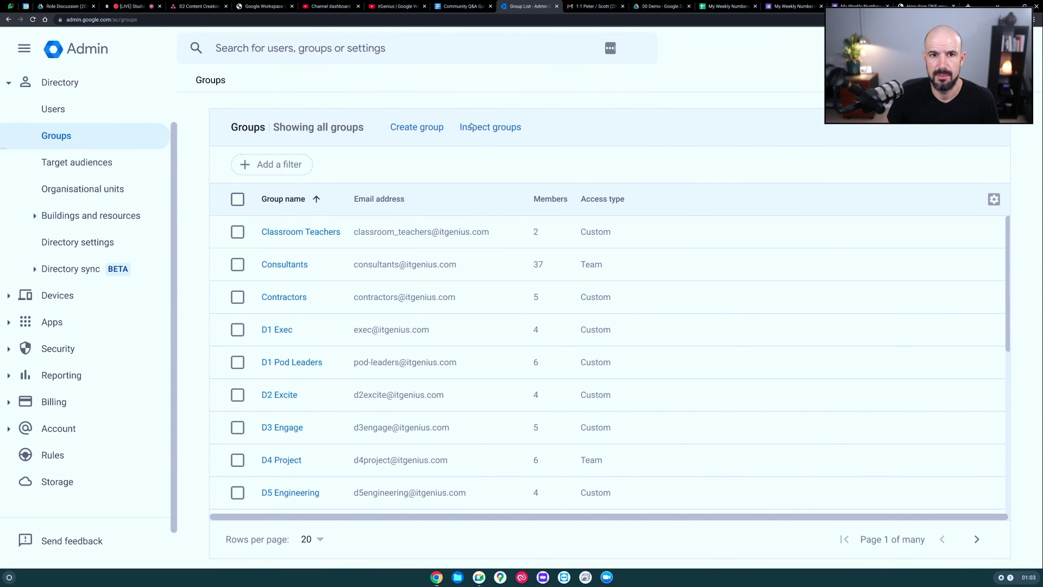
left_click(416, 126)
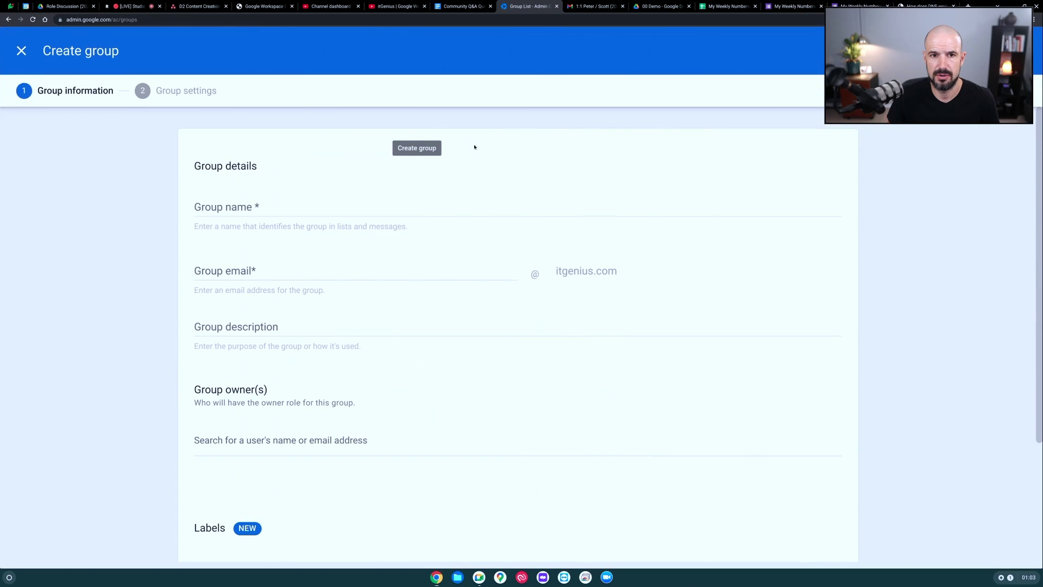
left_click(356, 268)
type("tester")
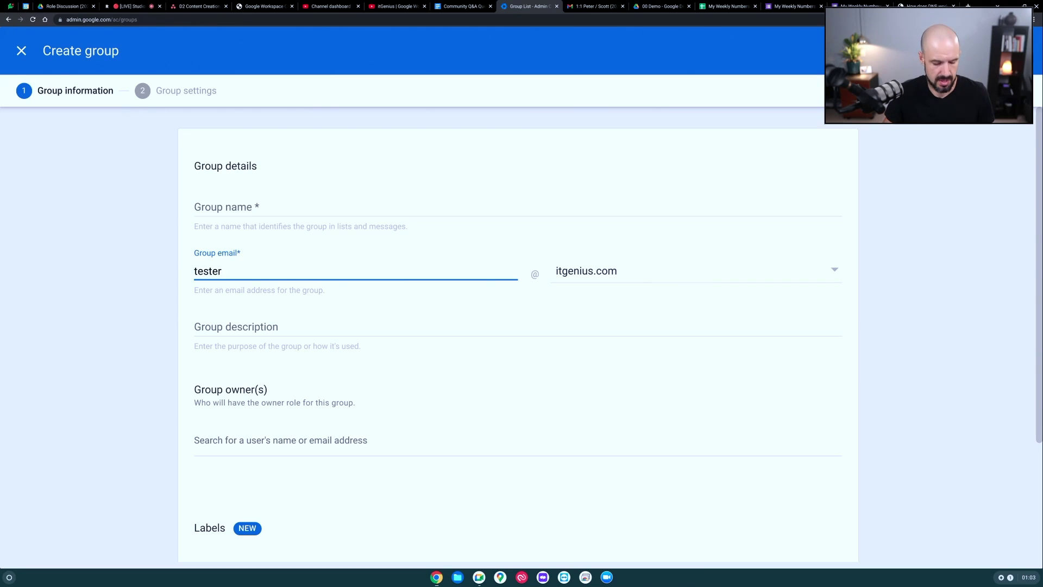
key("Tab")
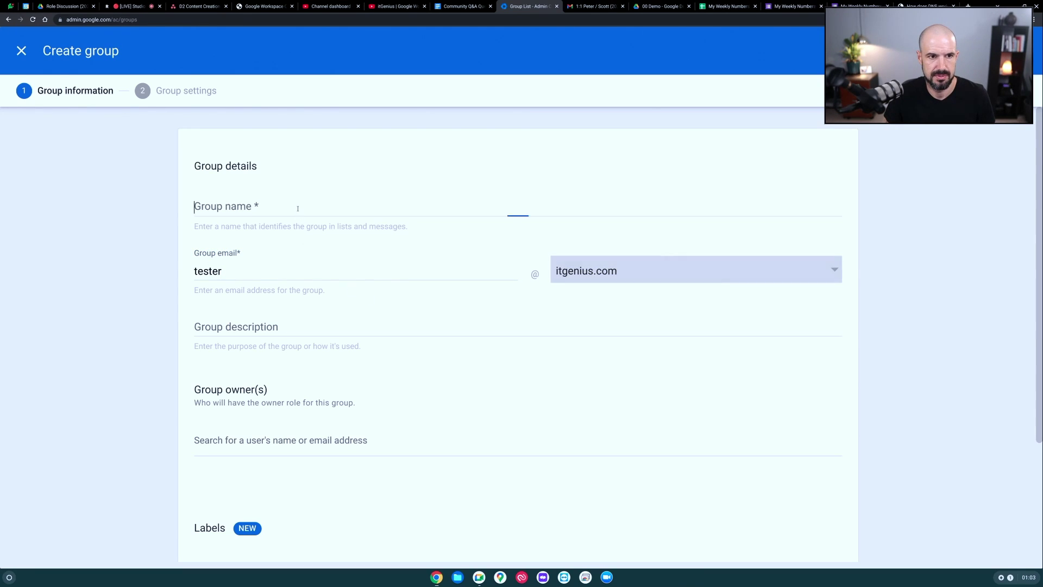
left_click(297, 209)
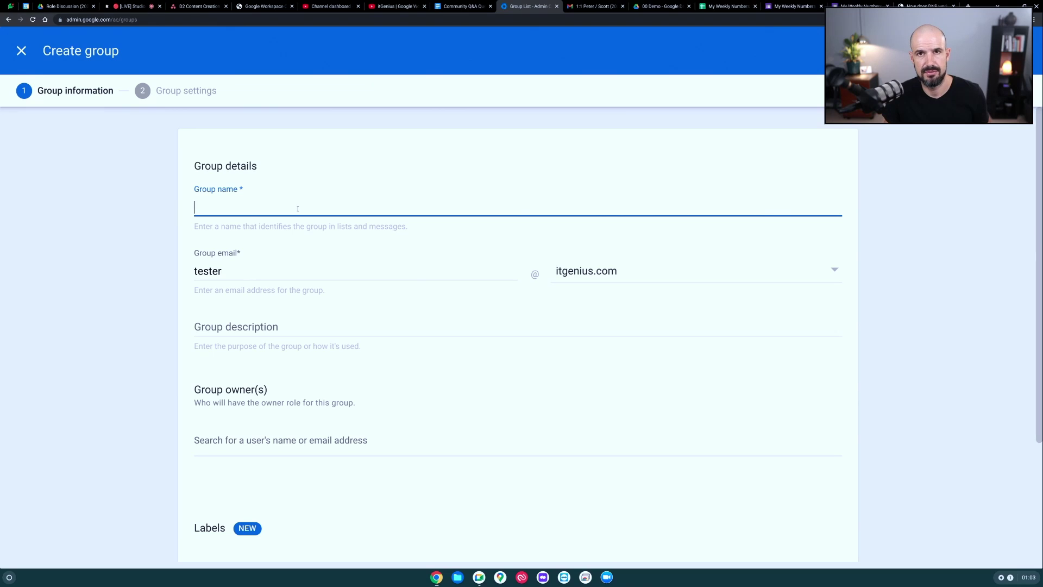